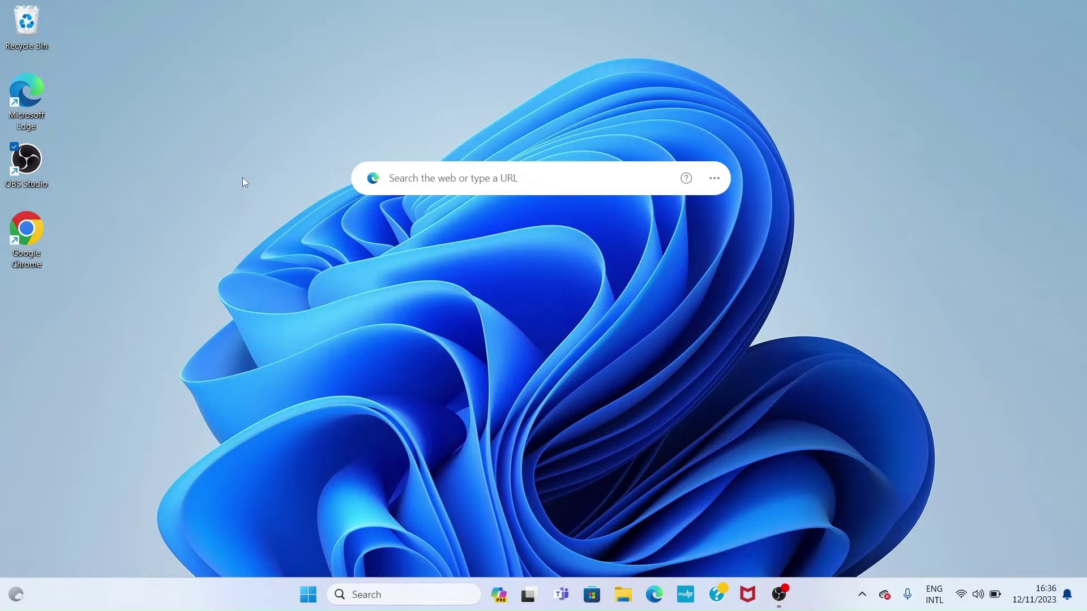
# Search Microsoft Store for 'itunes' and open the installed iTunes app from its result card.
pyautogui.click(592, 603)
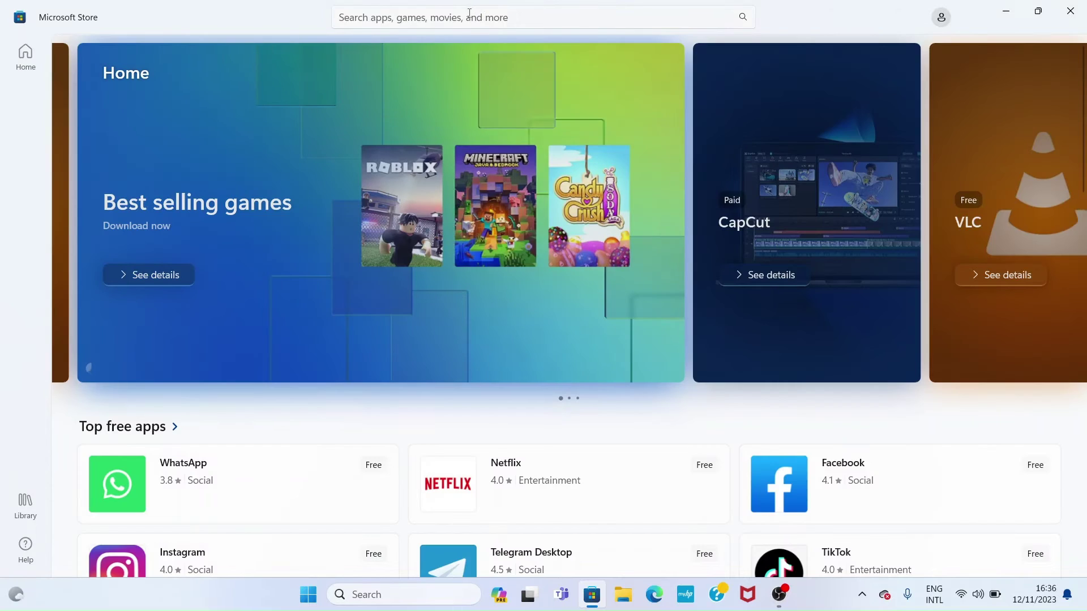
pyautogui.click(469, 15)
pyautogui.write('itunes')
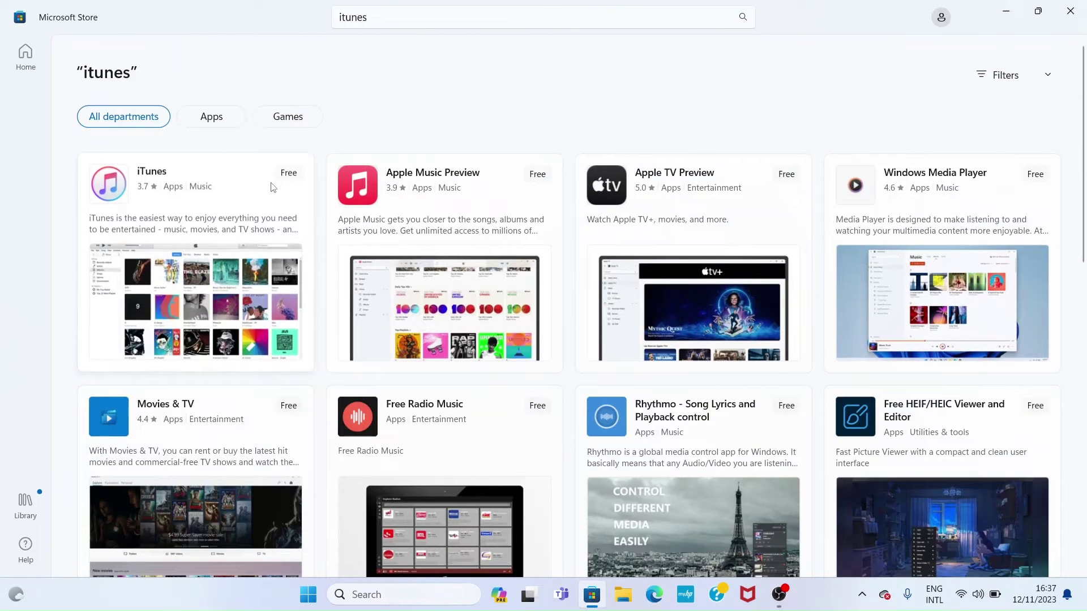
pyautogui.moveTo(278, 178)
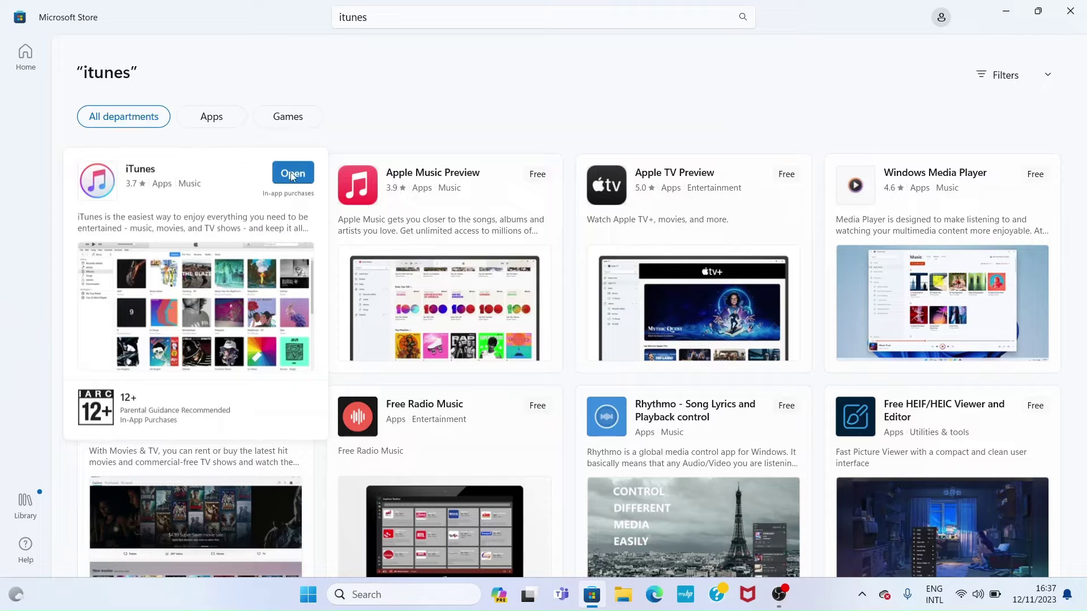
pyautogui.click(291, 176)
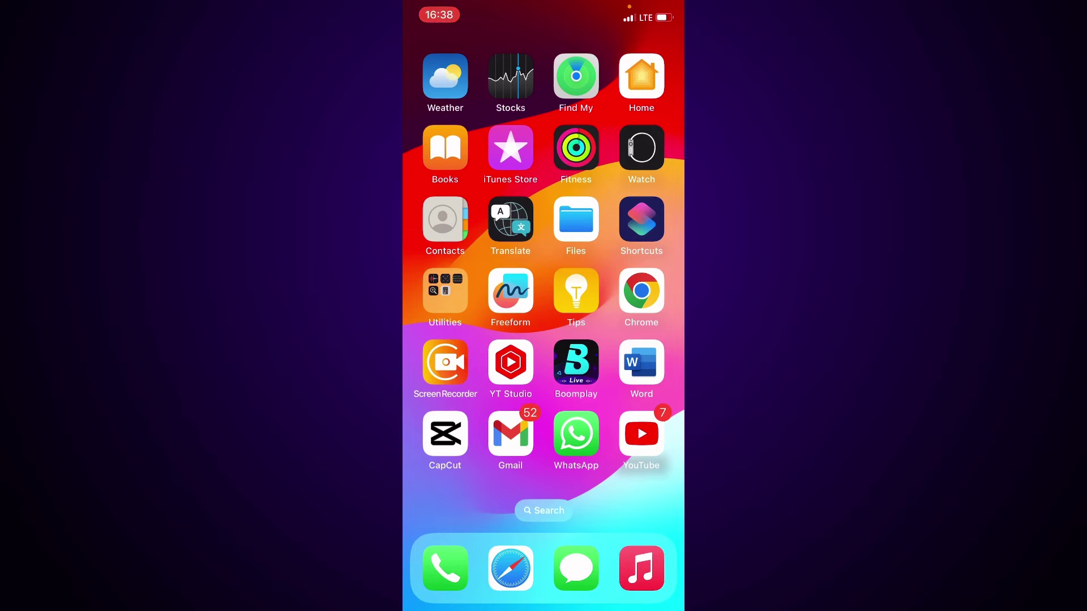
# On the iPhone, search the App Store for 'microsoft word' using the 'Mic' suggestion.
pyautogui.moveTo(453, 283); pyautogui.dragTo(623, 283)
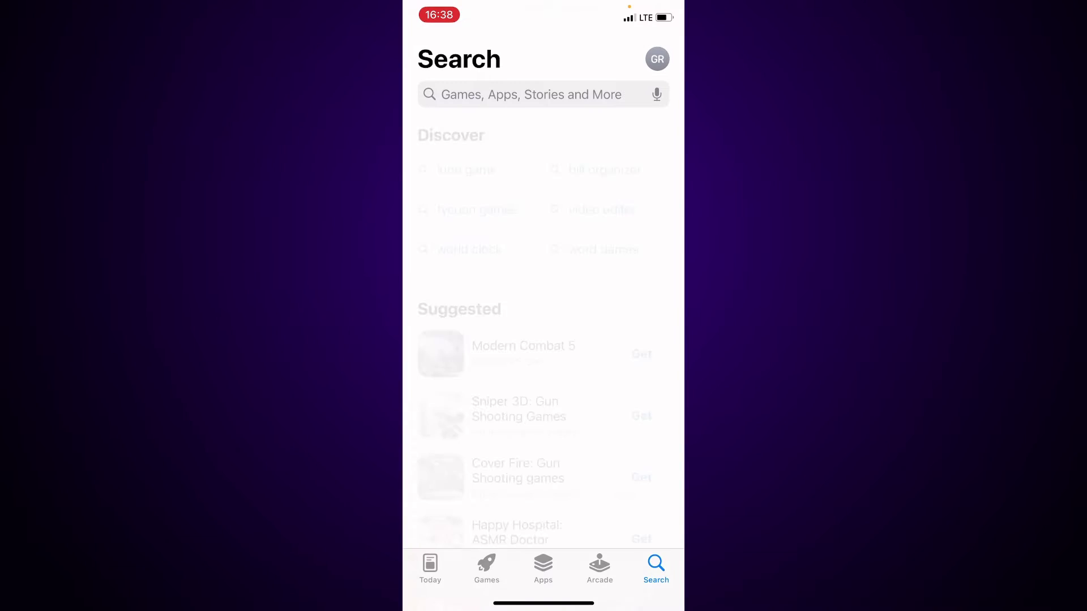
pyautogui.click(532, 94)
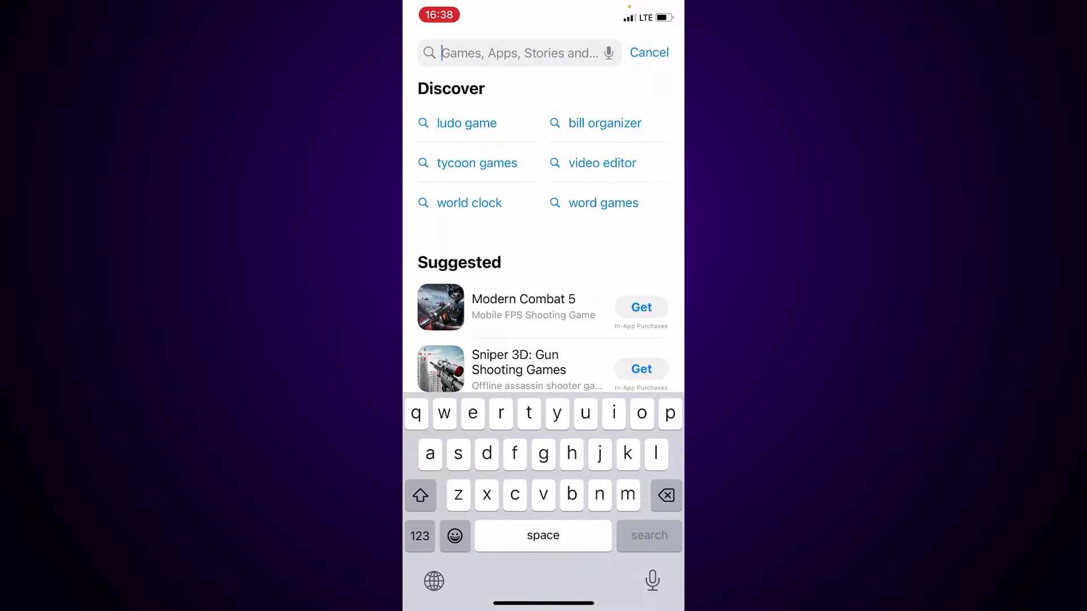
pyautogui.write('Mic')
pyautogui.click(477, 98)
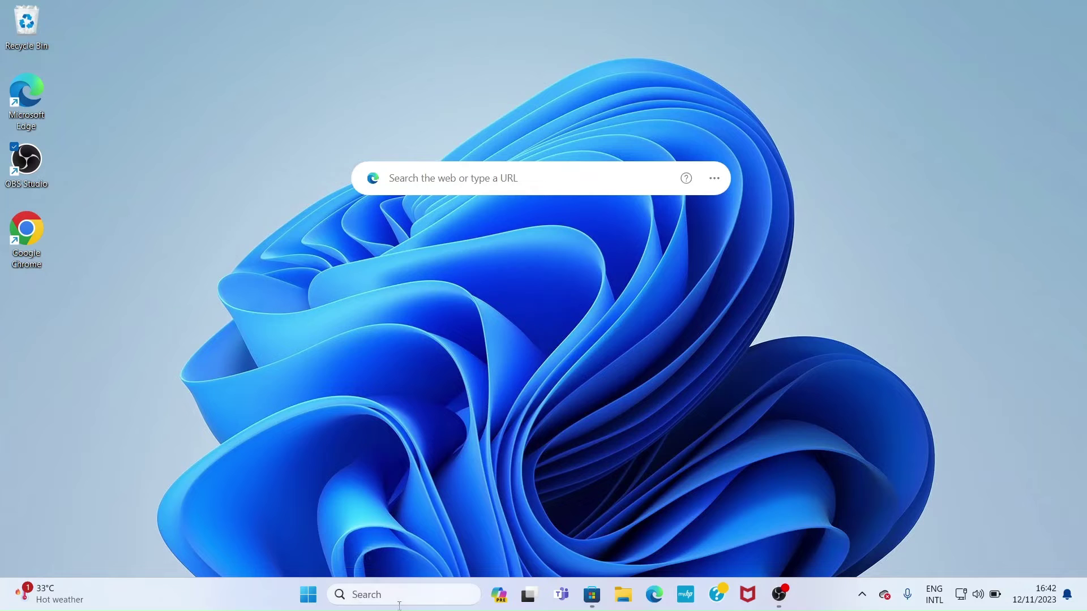
# Search Windows for 'itunes' and launch the iTunes best match.
pyautogui.click(365, 595)
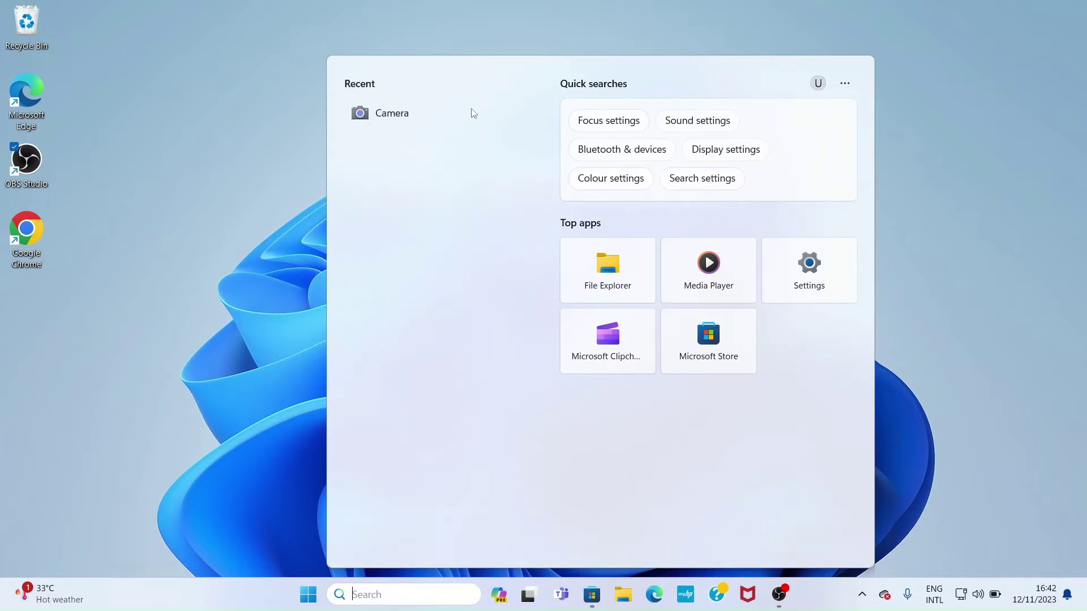
pyautogui.write('itunes')
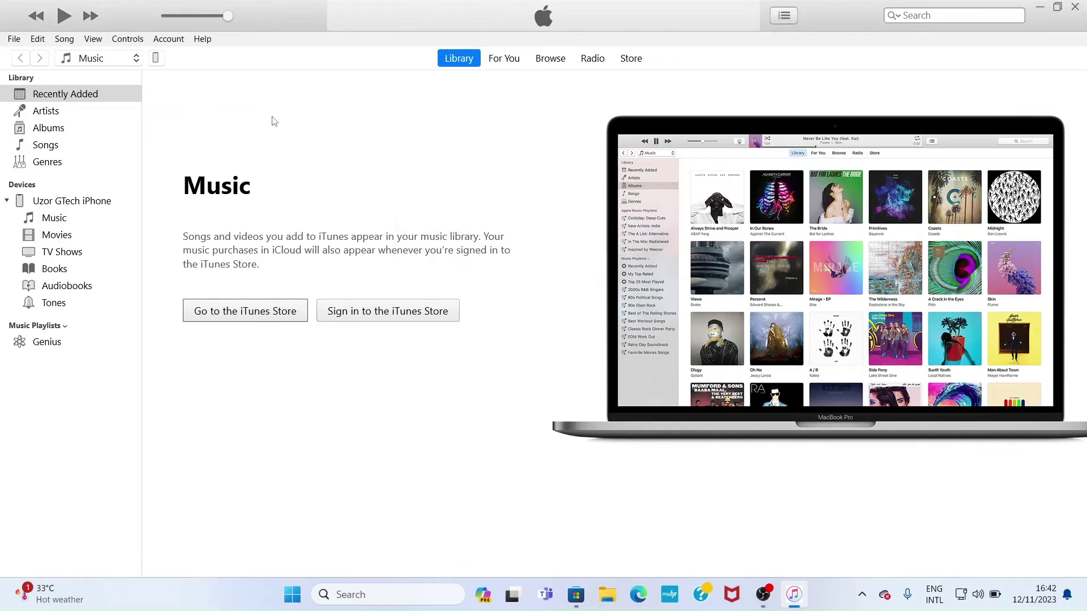
# Open the connected iPhone's device page and its File Sharing section.
pyautogui.click(157, 58)
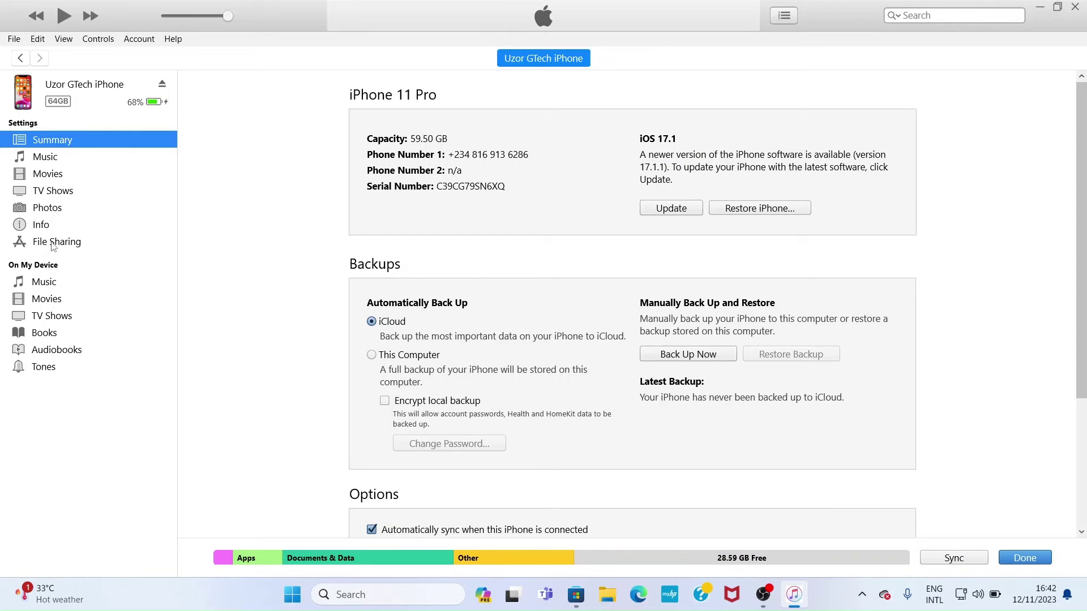
pyautogui.click(58, 246)
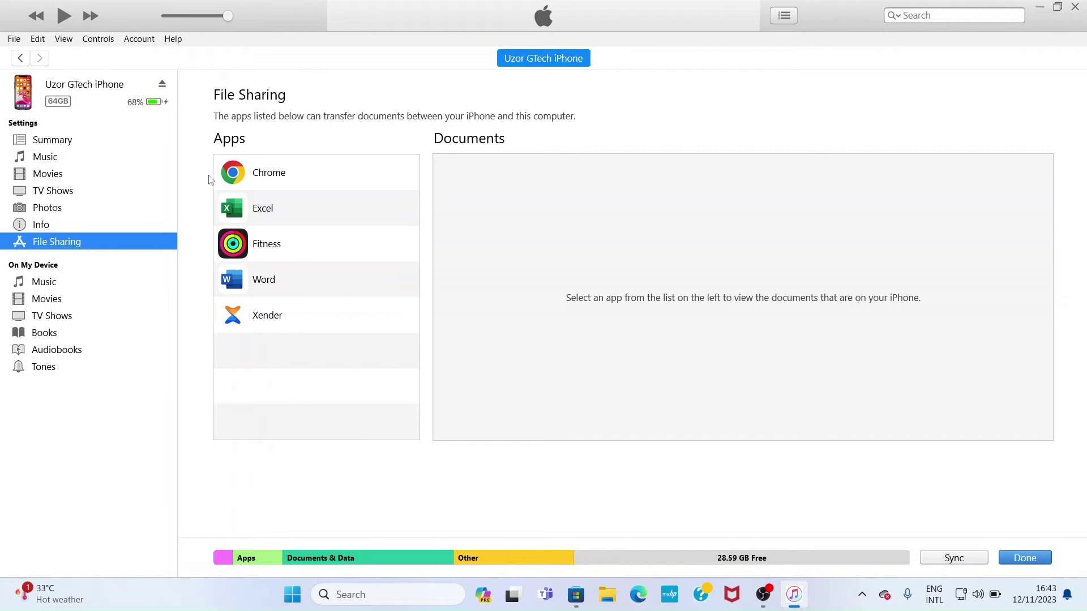
# Show Word's shared documents, select MIC365ALL24.docx, and choose Save.
pyautogui.click(262, 283)
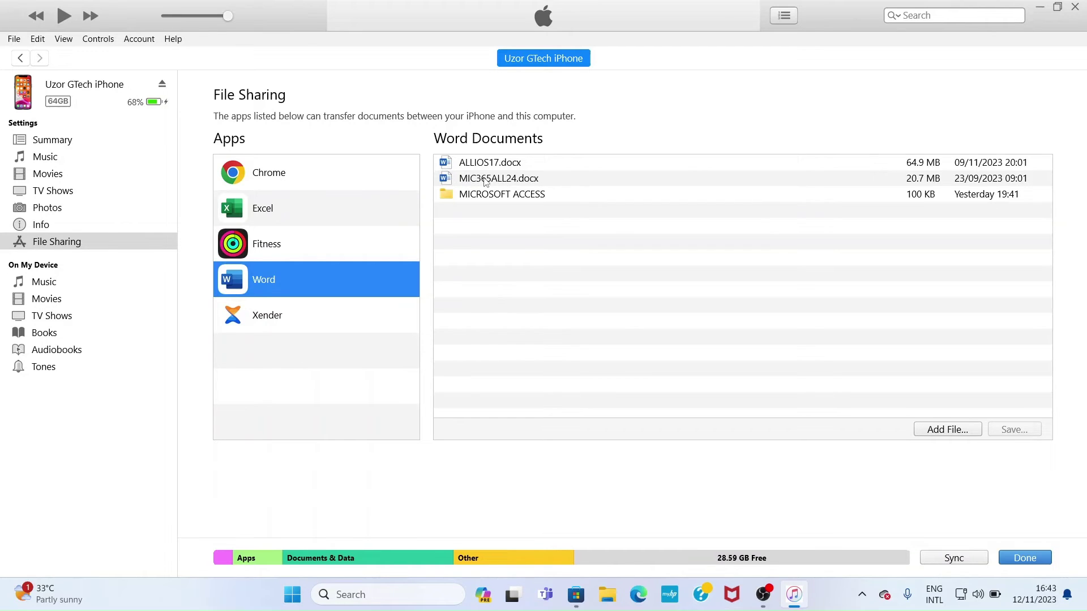
pyautogui.click(485, 181)
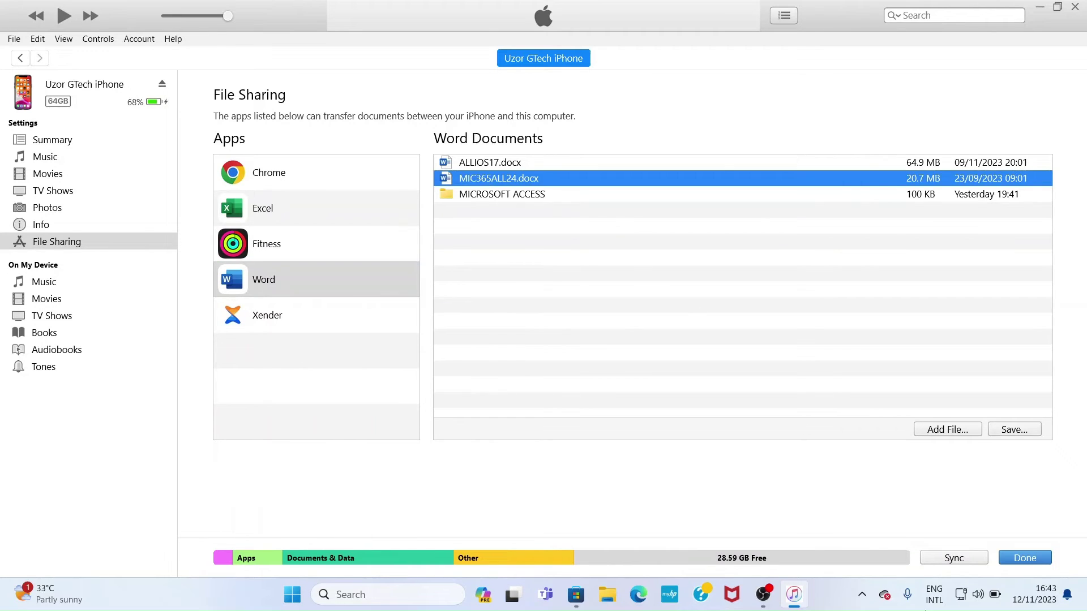
pyautogui.click(1013, 433)
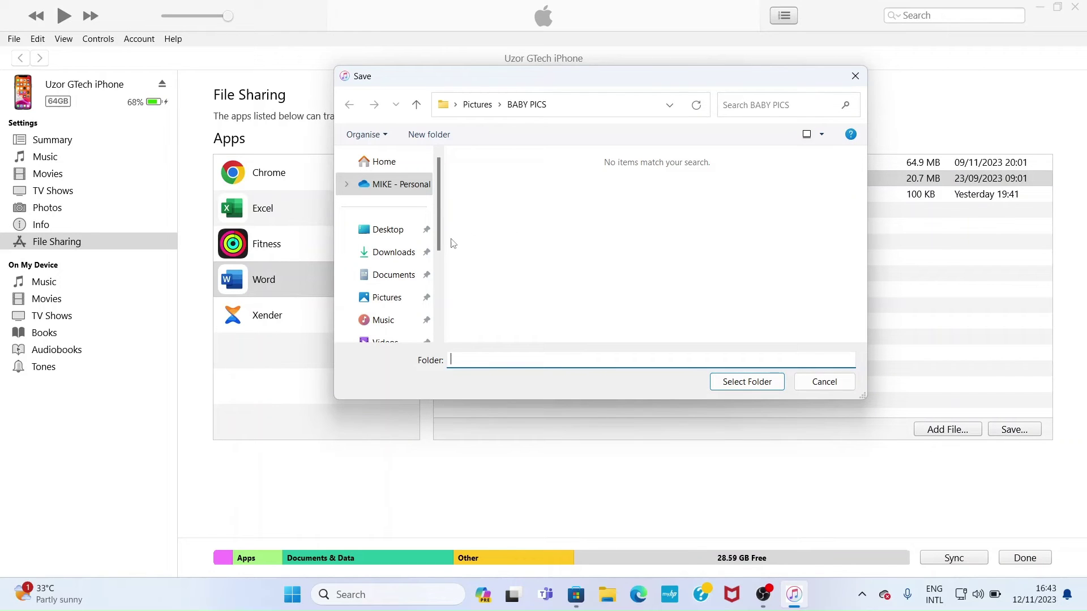
# Choose Documents as the destination folder to copy MIC365ALL24.docx there.
pyautogui.click(387, 276)
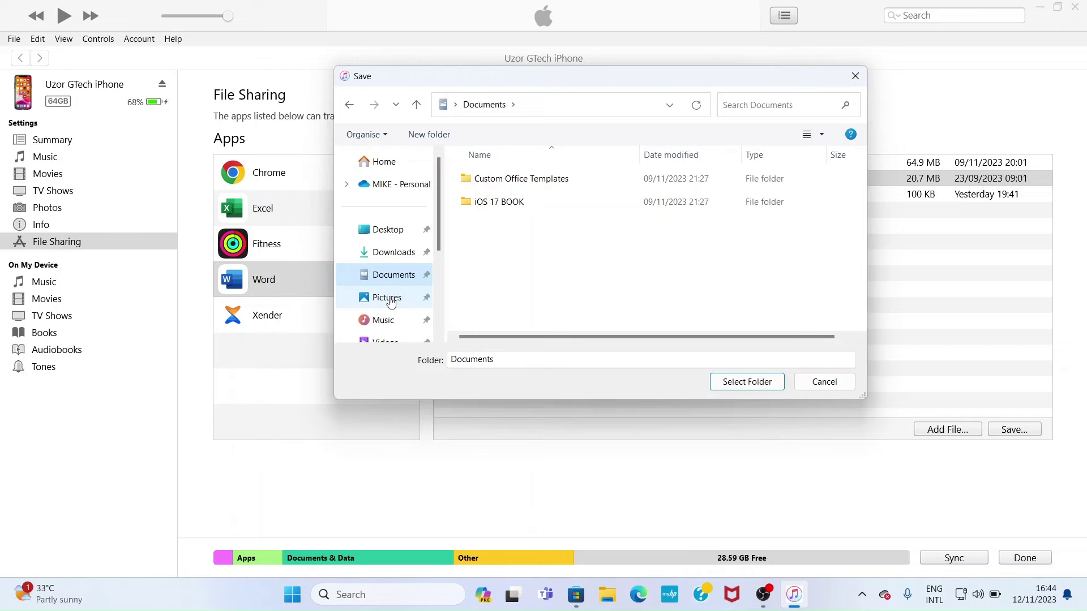
pyautogui.click(752, 387)
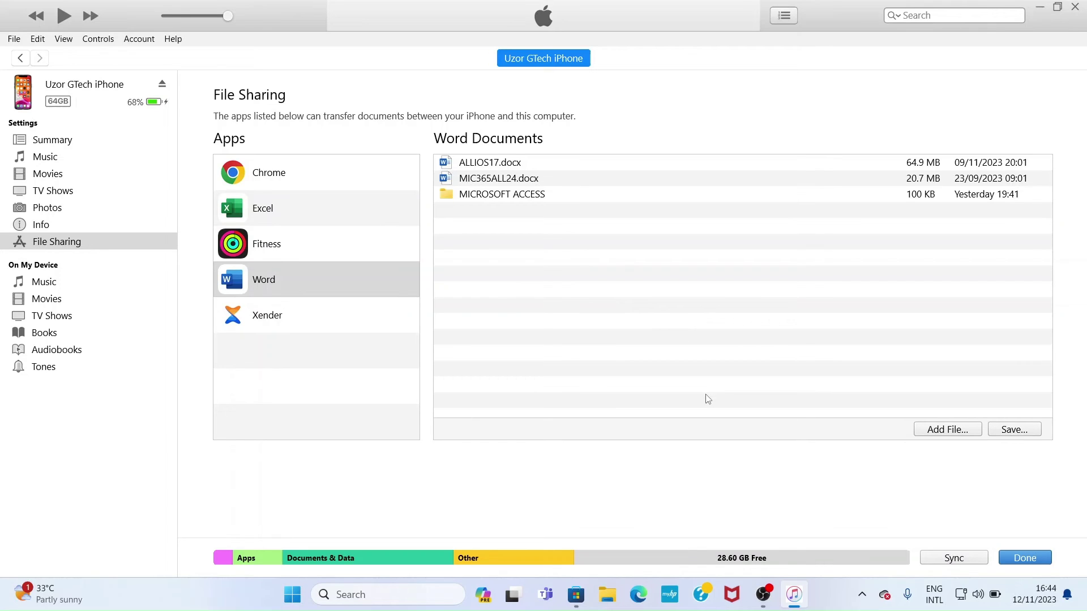
# Minimize iTunes and view the Documents folder in File Explorer showing MIC365ALL24.
pyautogui.click(1039, 6)
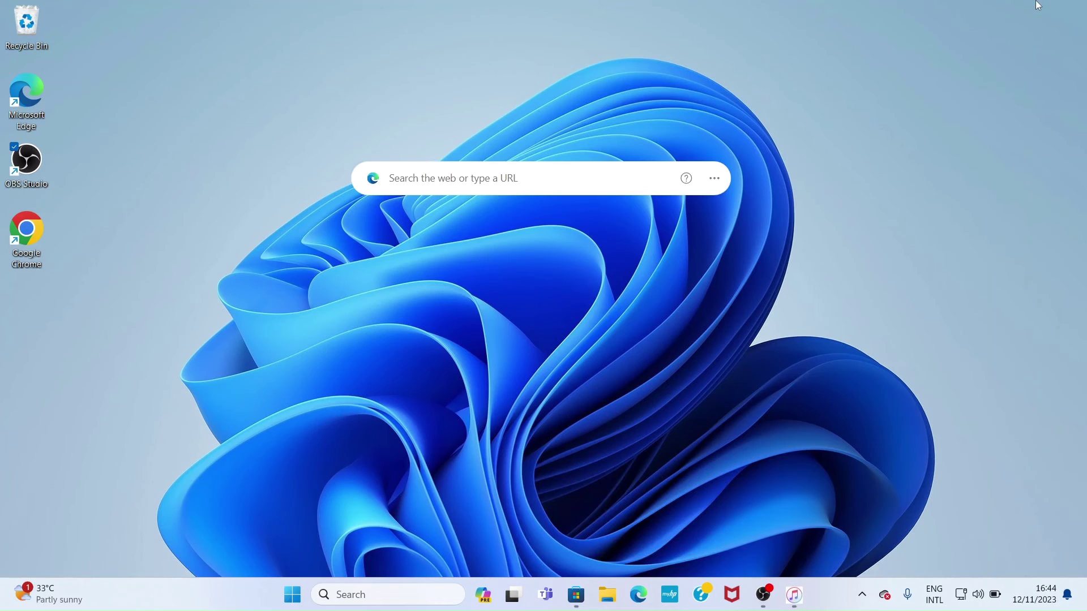
pyautogui.click(608, 595)
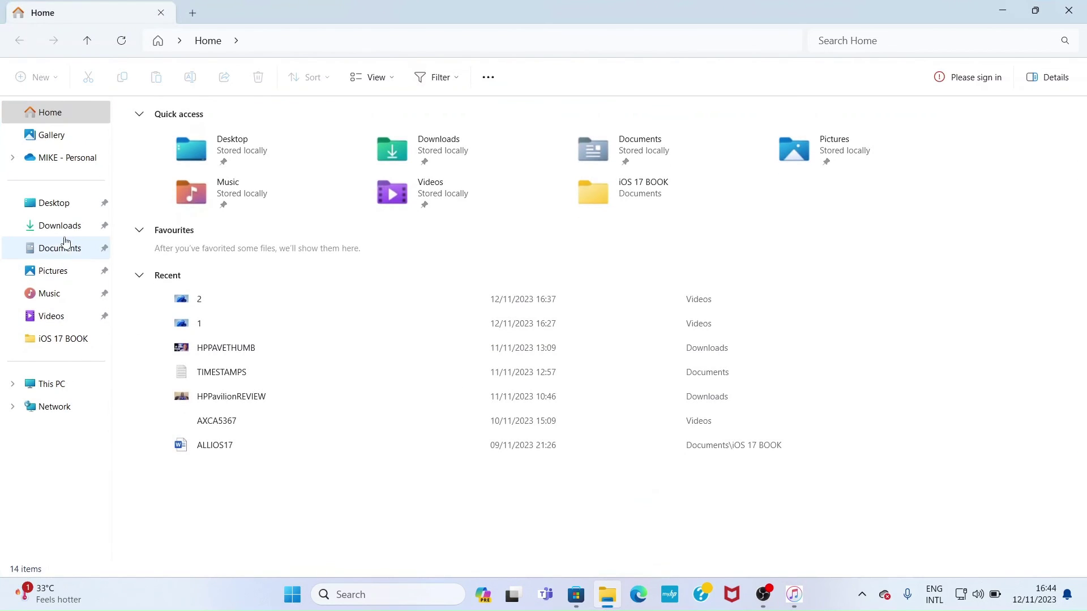
pyautogui.click(62, 254)
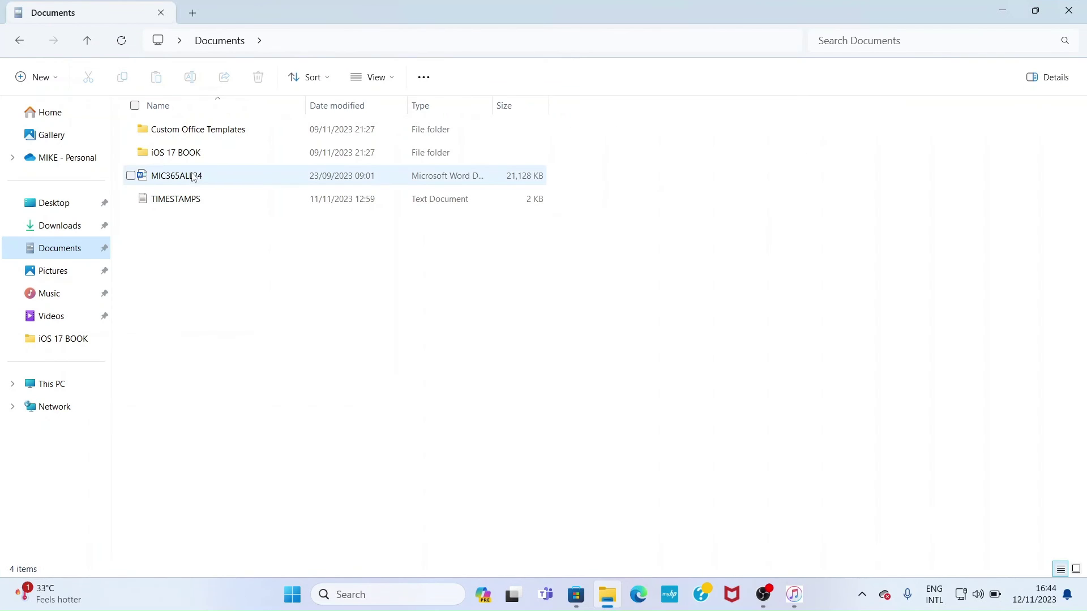